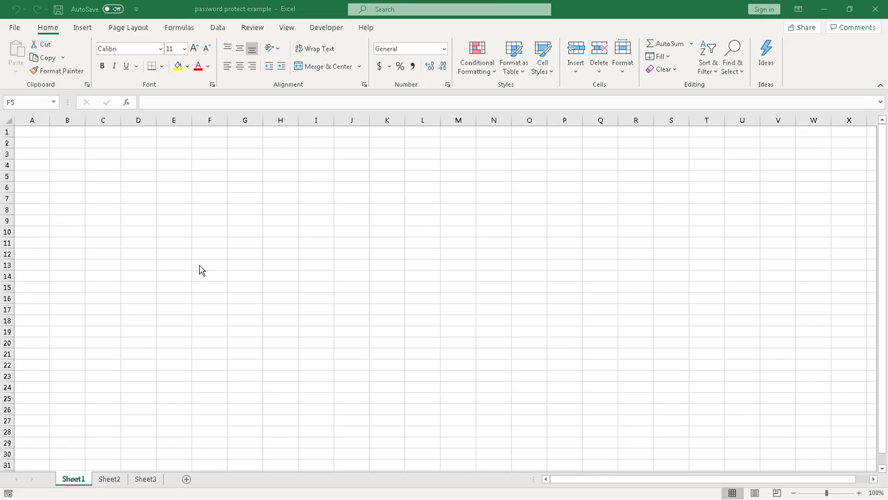
# Step: Encrypt 'password protect example' through Protect Workbook's Encrypt with Password, entering and confirming the password
pyautogui.click(15, 30)
pyautogui.click(15, 31)
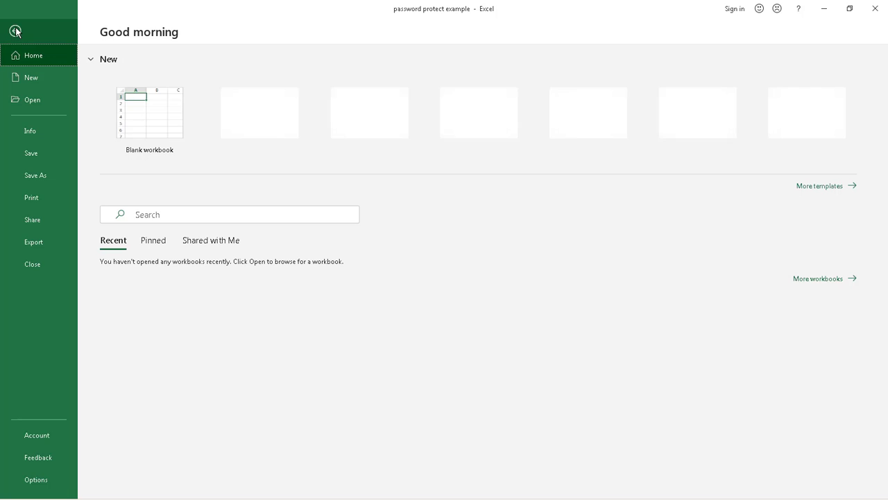
pyautogui.click(38, 130)
pyautogui.click(133, 186)
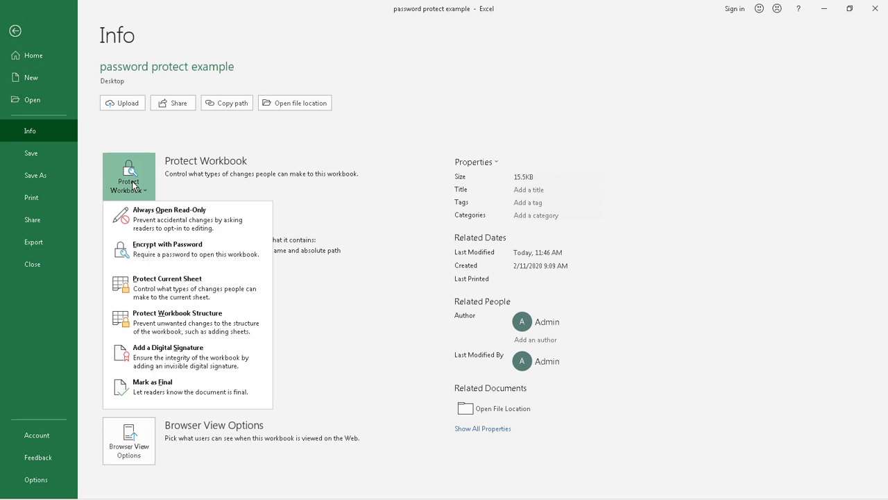
pyautogui.click(152, 251)
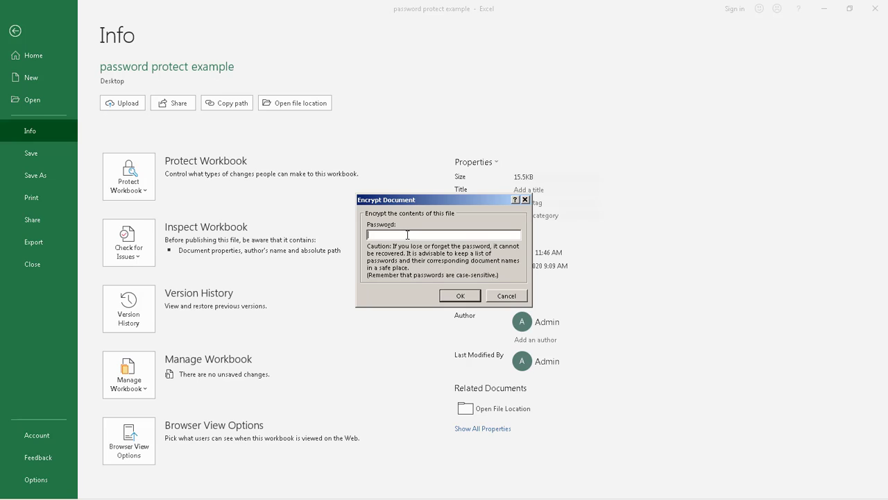
pyautogui.write('••••••••')
pyautogui.click(461, 296)
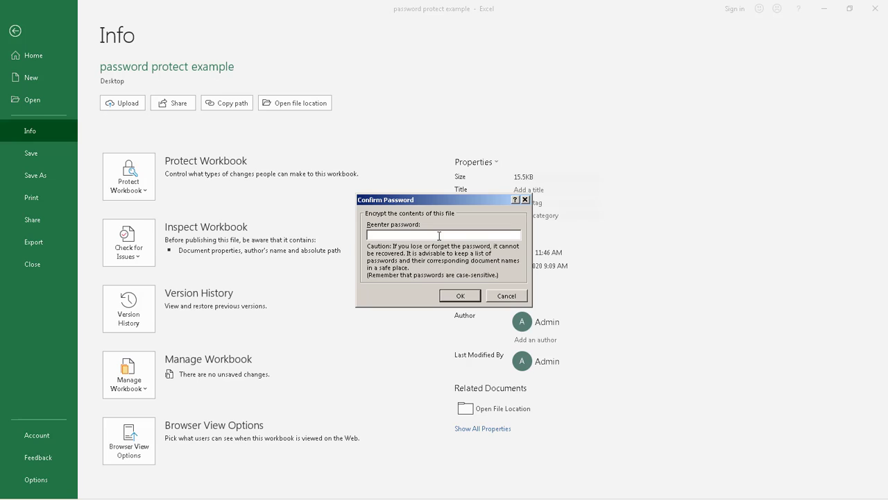
pyautogui.write('12345678')
pyautogui.click(465, 298)
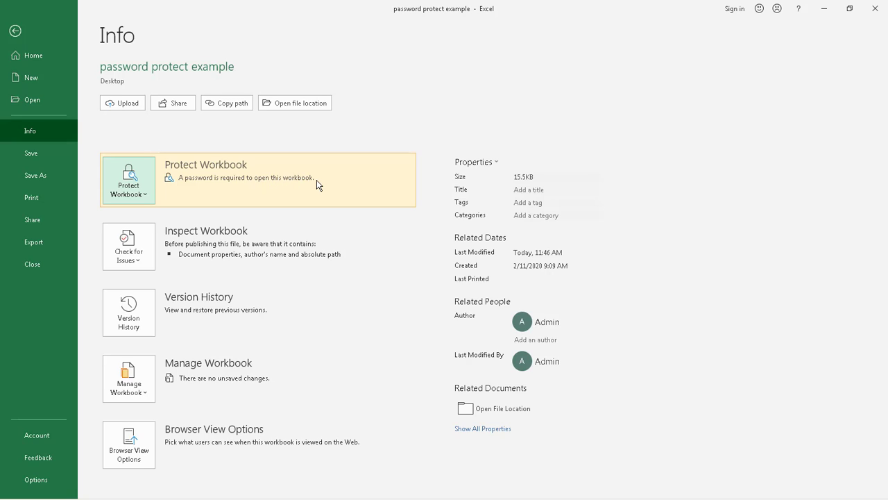
# Step: Save the encrypted workbook while closing it, then minimize Excel to the desktop
pyautogui.click(31, 265)
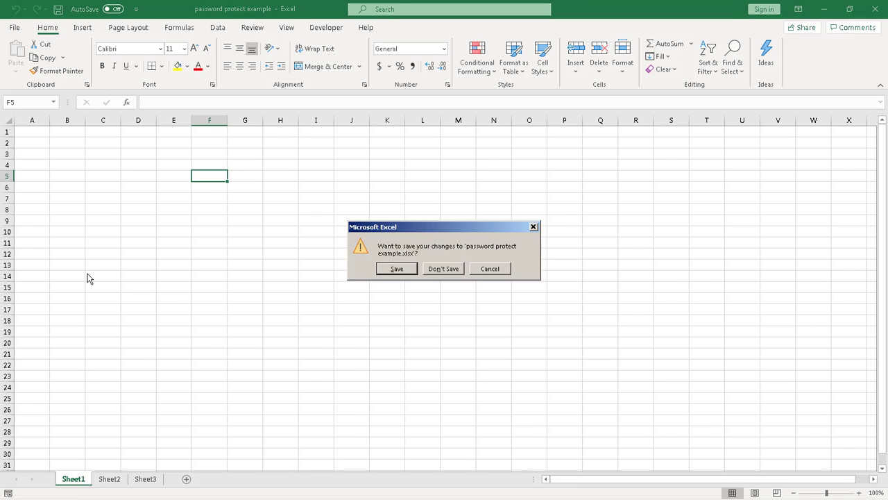
pyautogui.click(392, 270)
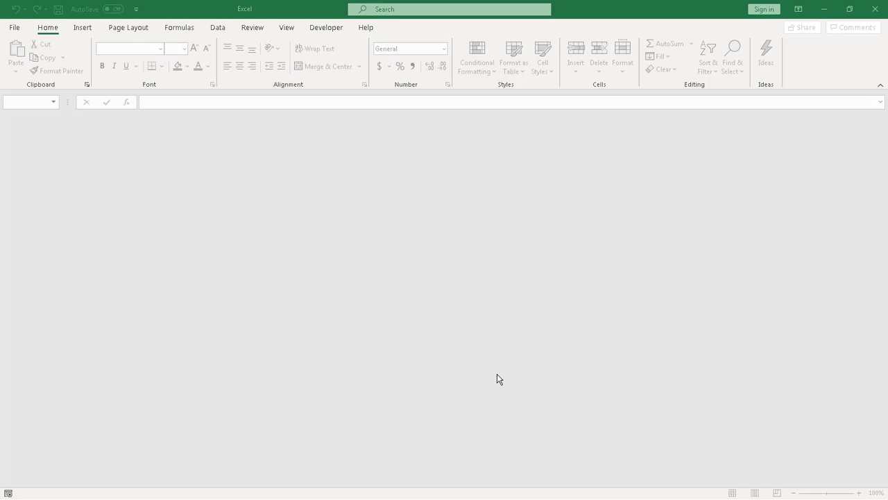
pyautogui.click(824, 9)
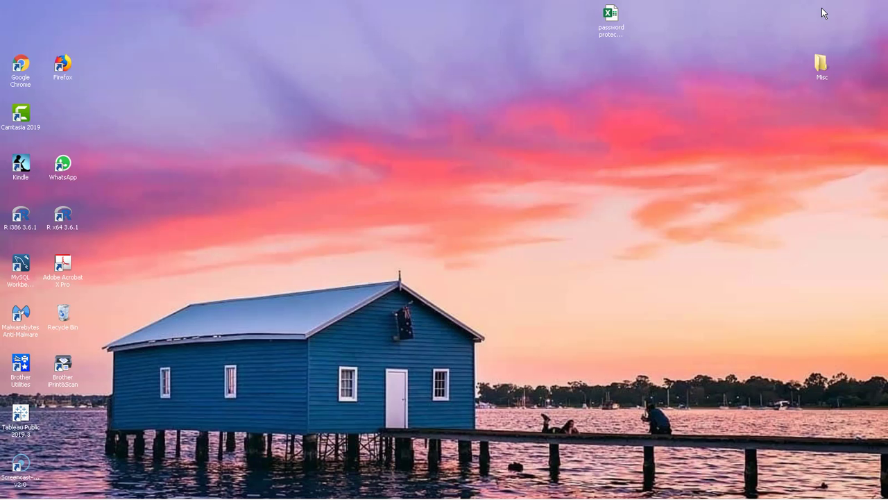
# Step: Reopen 'password protect example' from the desktop by supplying its password
pyautogui.doubleClick(612, 19)
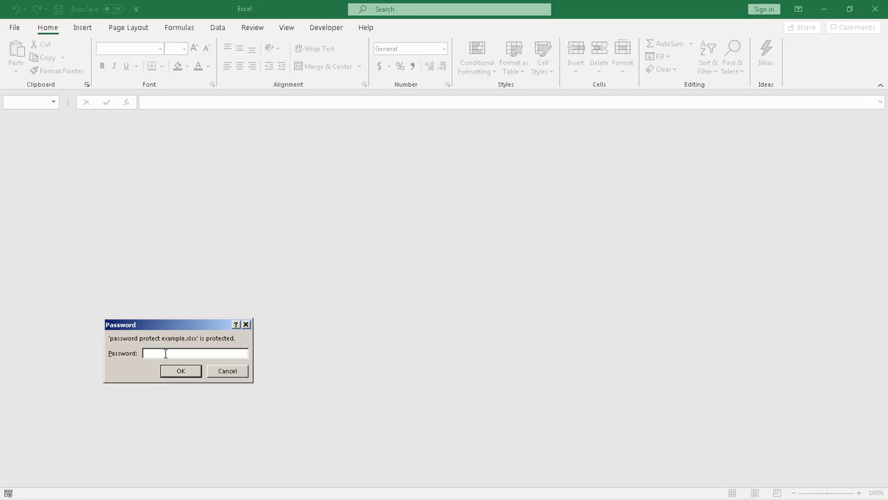
pyautogui.write('*******')
pyautogui.click(176, 372)
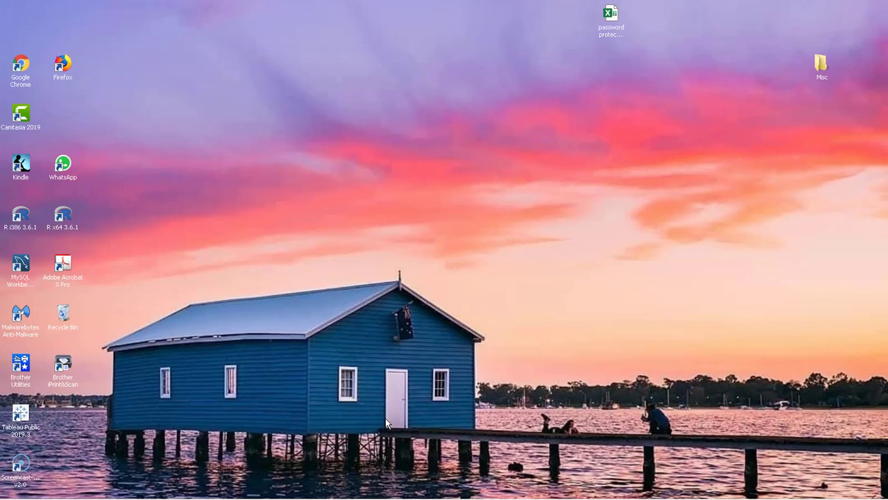
# Step: Reopen 'password protect example' from the desktop, entering its password at the Password prompt
pyautogui.doubleClick(612, 16)
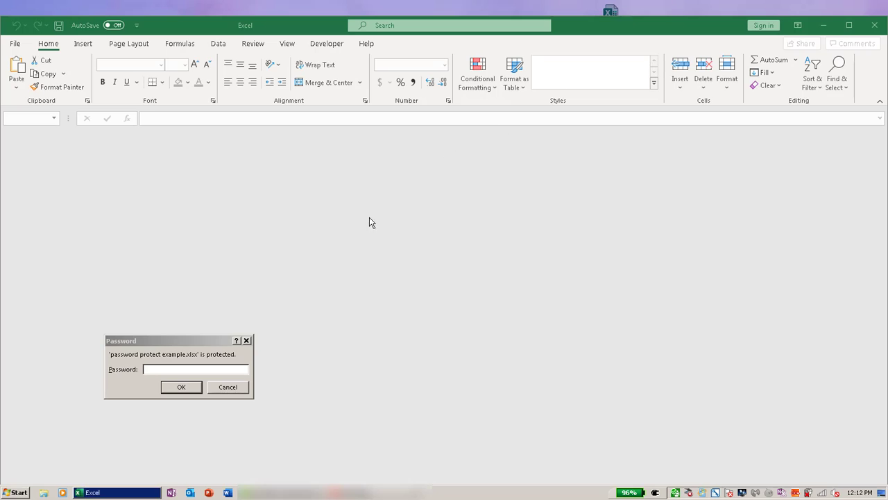
pyautogui.click(172, 372)
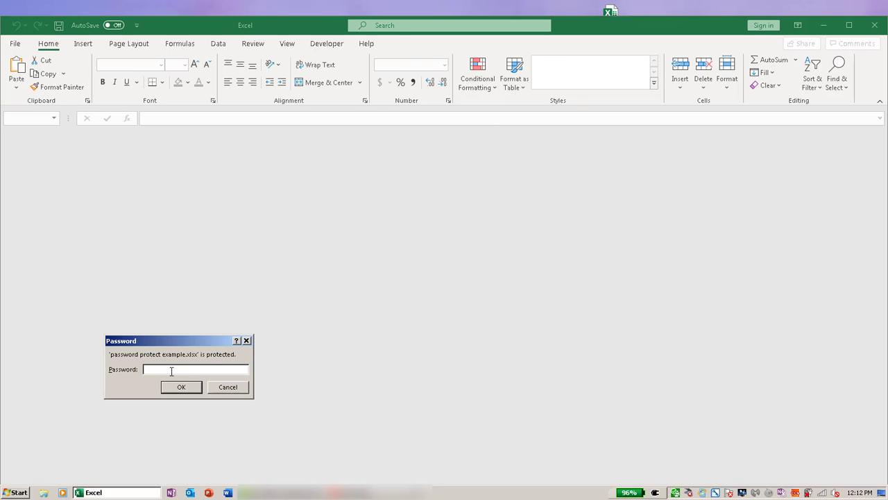
pyautogui.write('12')
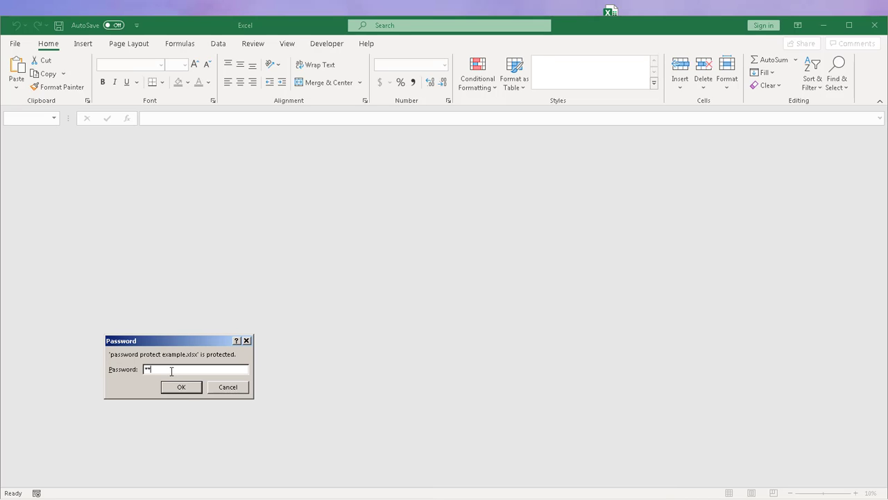
pyautogui.write('3456789')
pyautogui.click(175, 387)
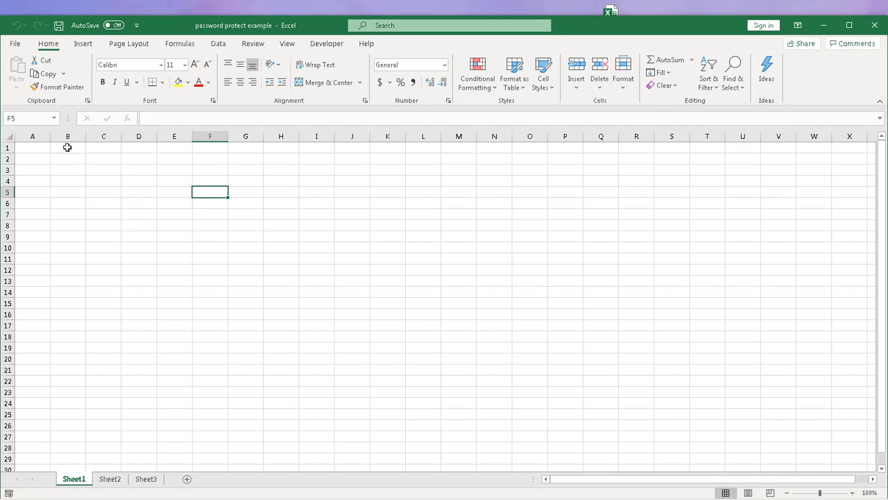
# Step: Clear the password in Protect Workbook's Encrypt with Password so the workbook opens without one
pyautogui.click(14, 45)
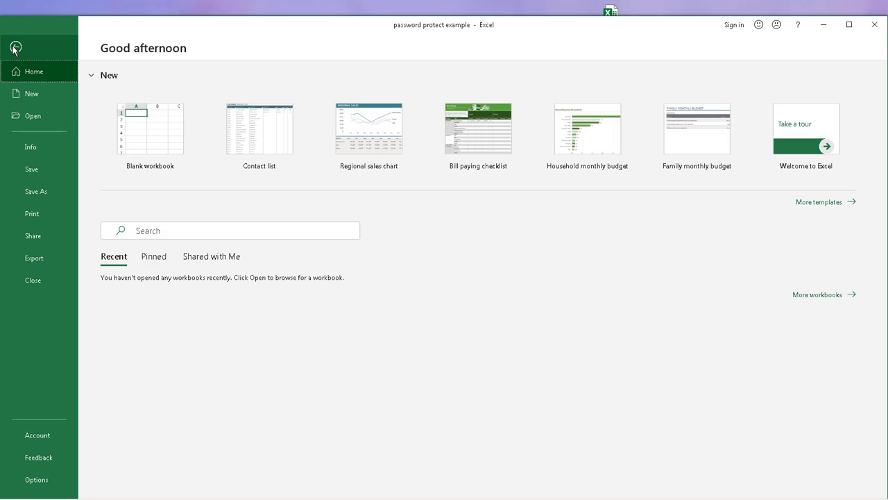
pyautogui.click(24, 146)
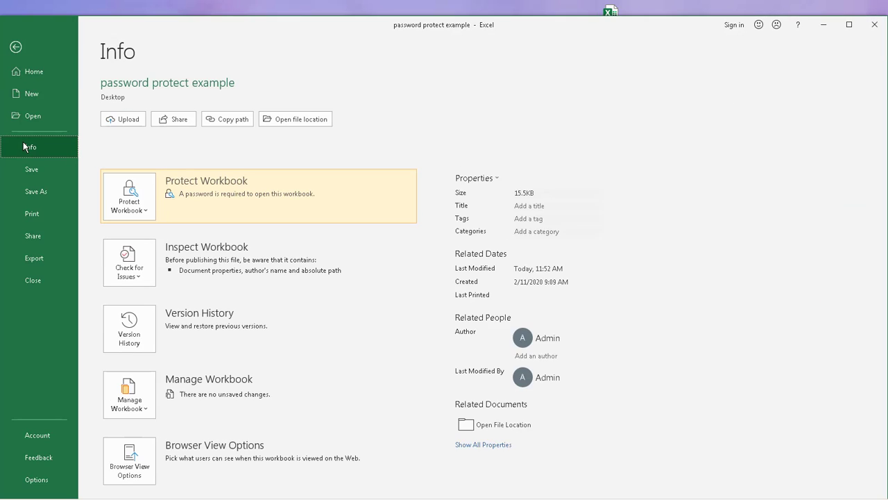
pyautogui.click(146, 212)
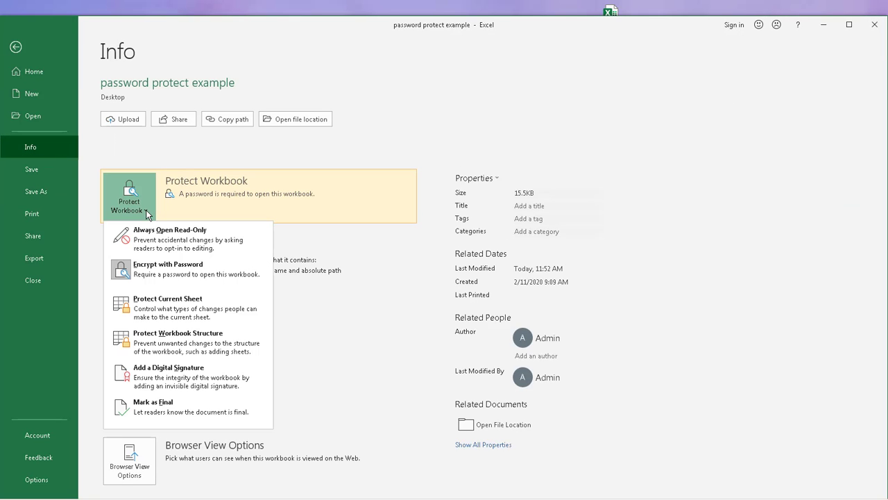
pyautogui.click(158, 273)
pyautogui.write('password')
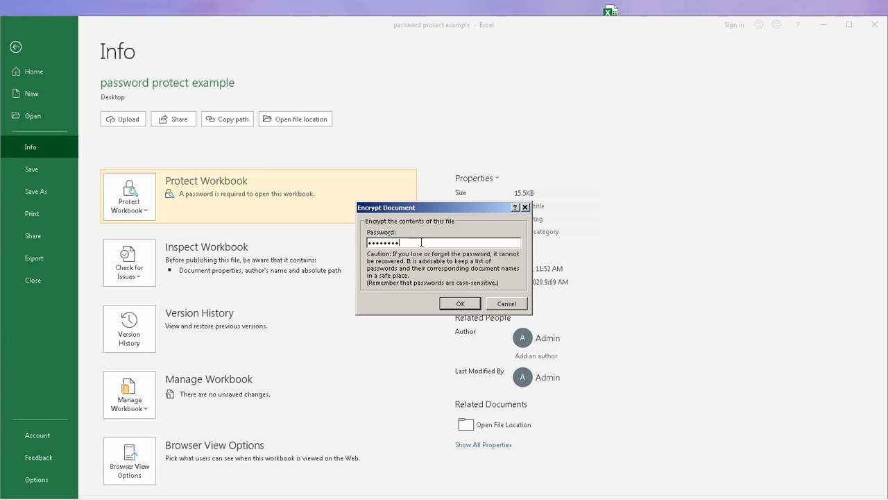
pyautogui.press('BackSpace')
pyautogui.press('BackSpace')
pyautogui.press('BackSpace')
pyautogui.press('BackSpace')
pyautogui.press('BackSpace')
pyautogui.press('BackSpace')
pyautogui.press('BackSpace')
pyautogui.press('BackSpace')
pyautogui.click(459, 305)
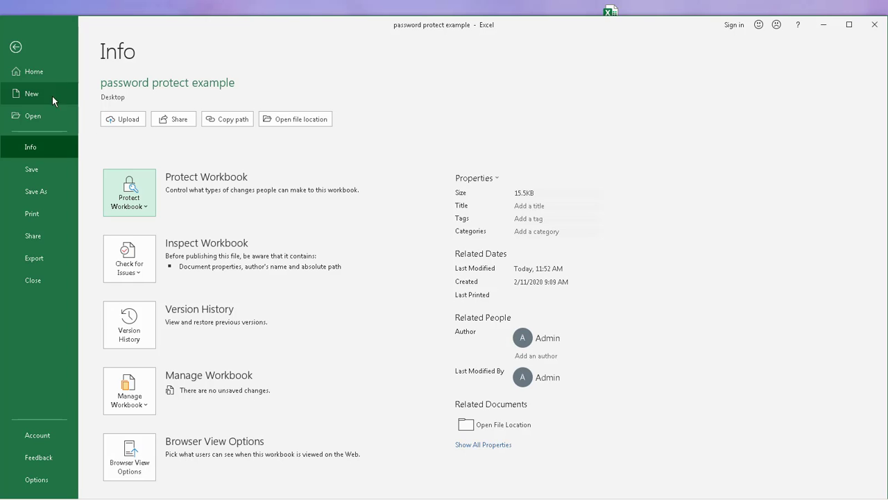
# Step: Save the unprotected workbook on close and reopen 'password protect example' from the desktop without a password
pyautogui.click(33, 279)
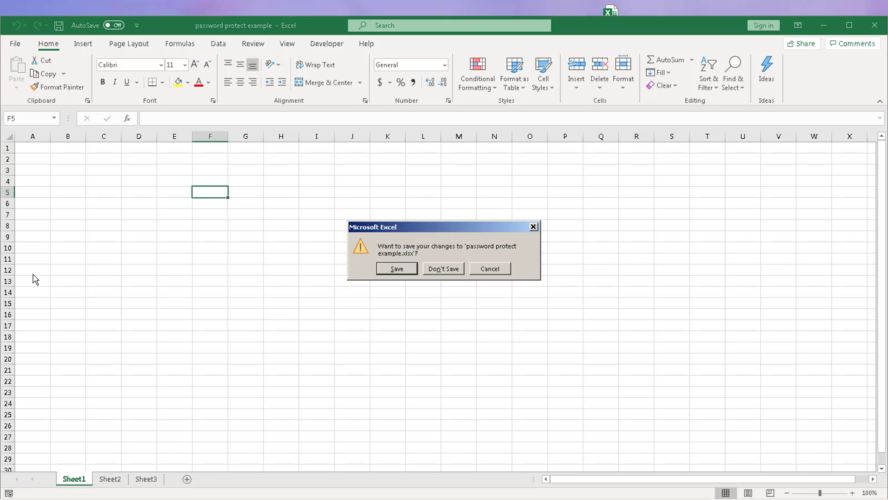
pyautogui.click(399, 269)
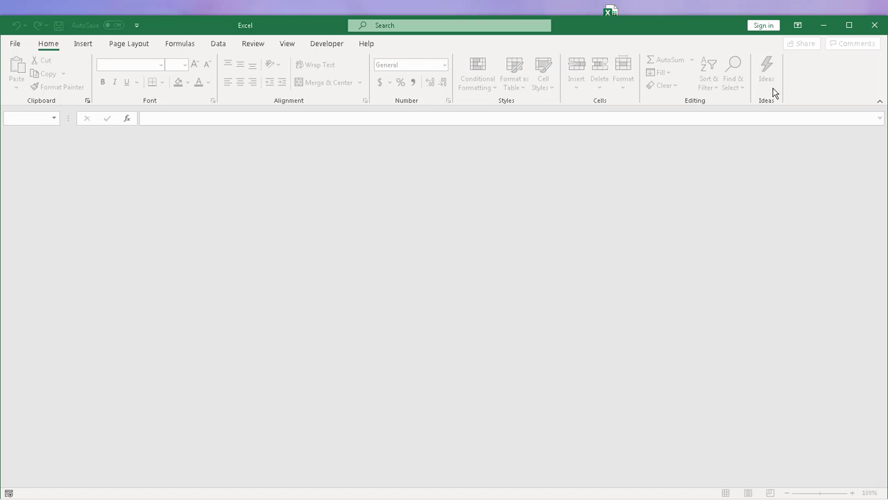
pyautogui.click(824, 27)
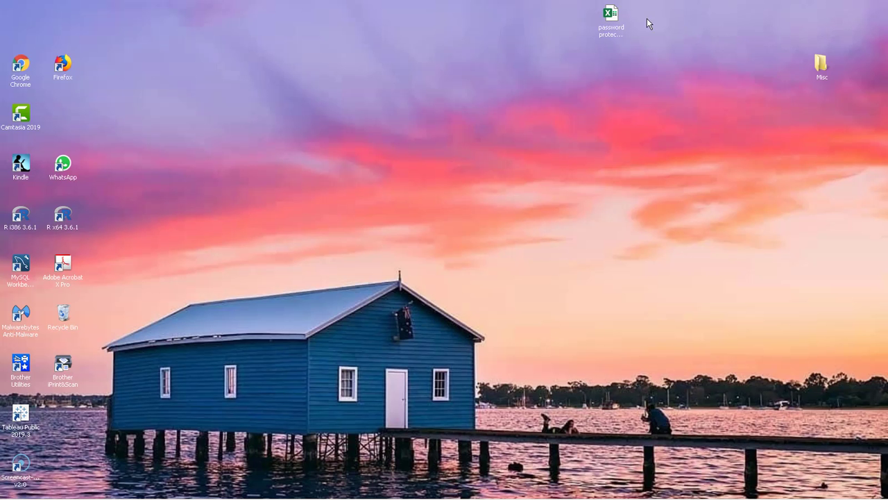
pyautogui.doubleClick(612, 18)
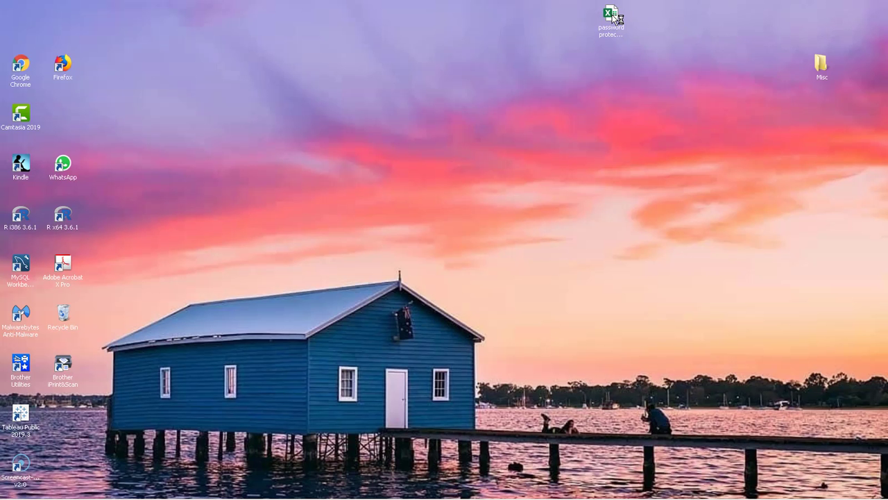